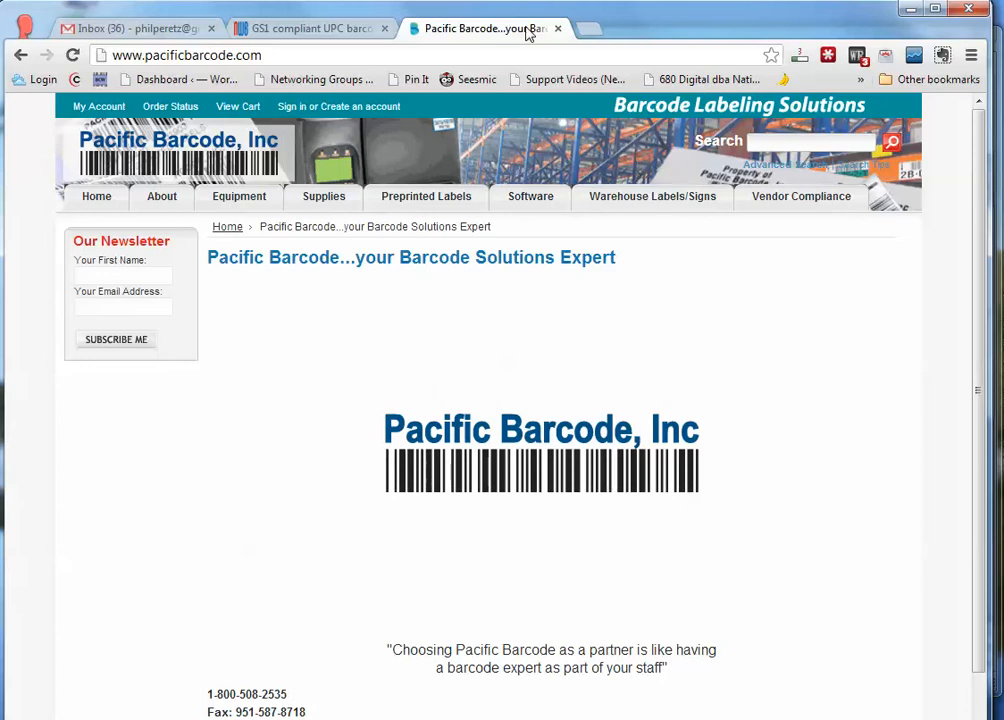
# Open the Printed Fan Fold Labels page on the Pacific Barcode site and switch to the barcode_labels document in Word
pyautogui.moveTo(440, 196)
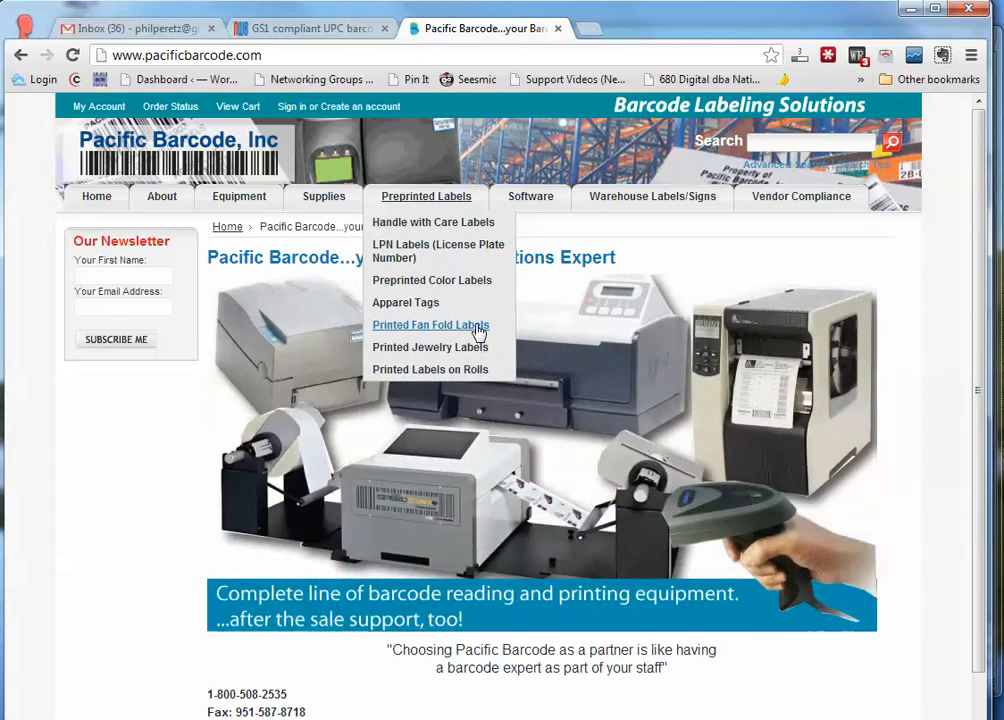
pyautogui.click(477, 327)
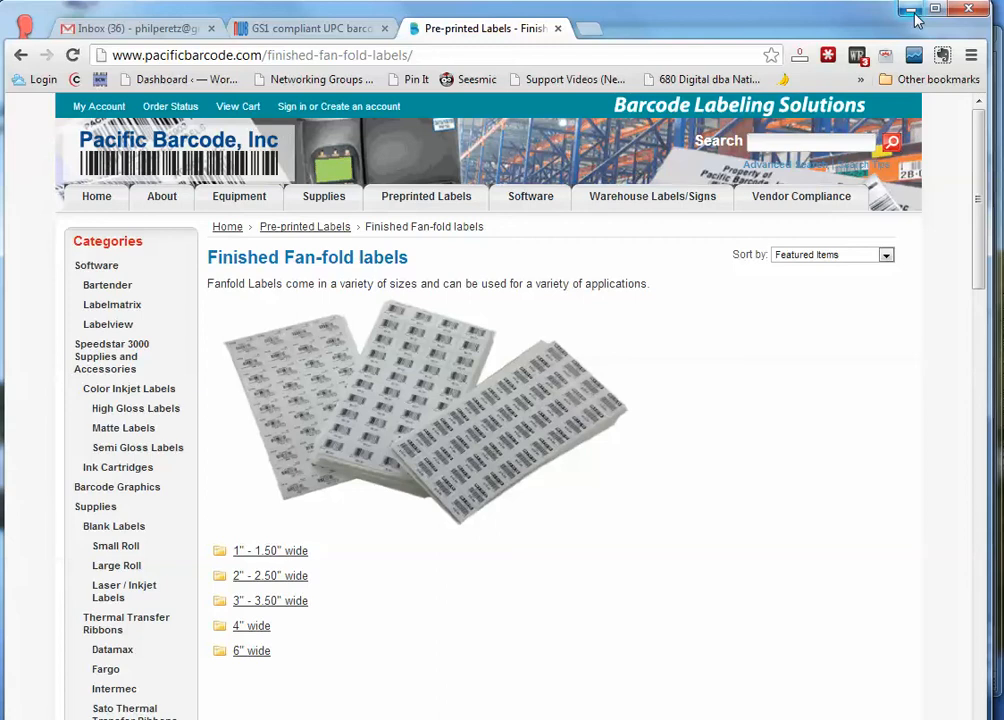
pyautogui.click(913, 12)
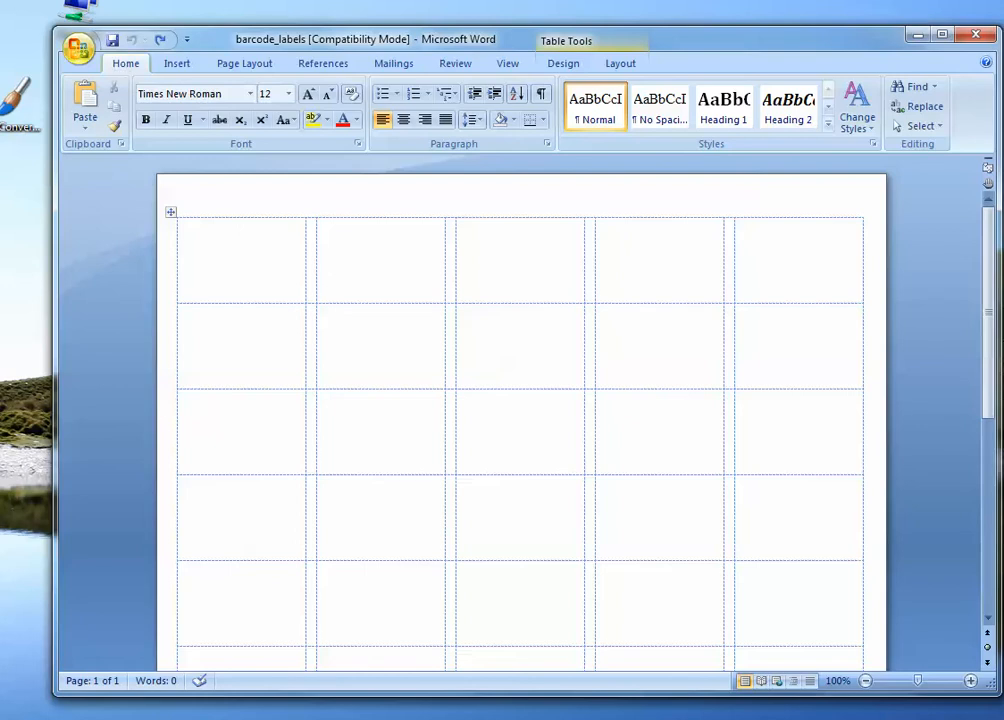
# Toggle the label table's gridlines off and back on
pyautogui.click(621, 64)
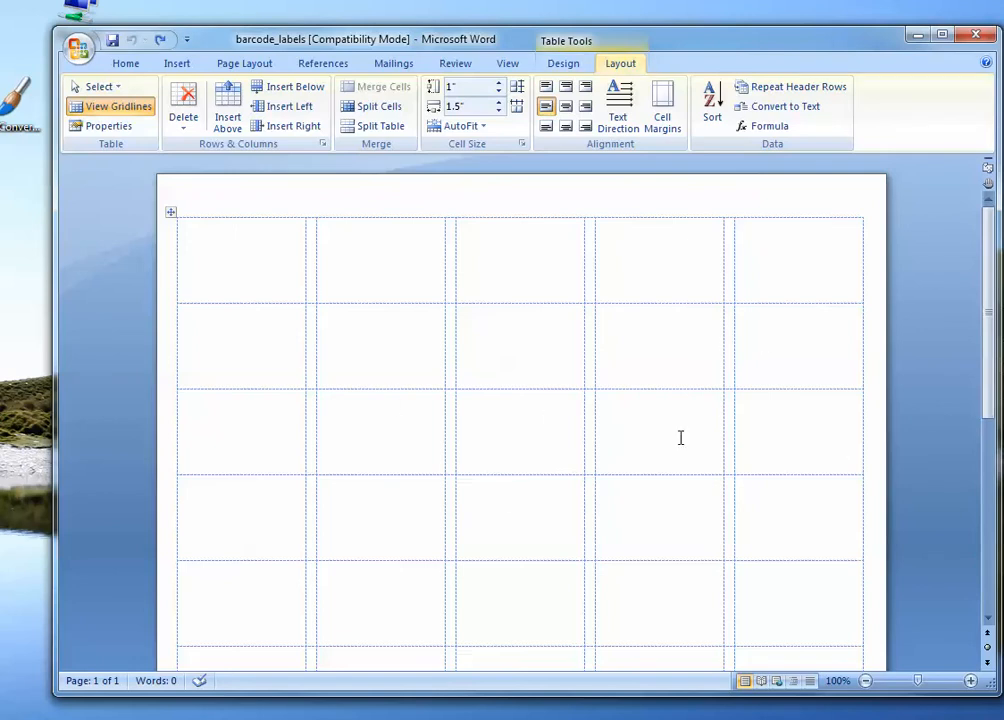
pyautogui.click(116, 108)
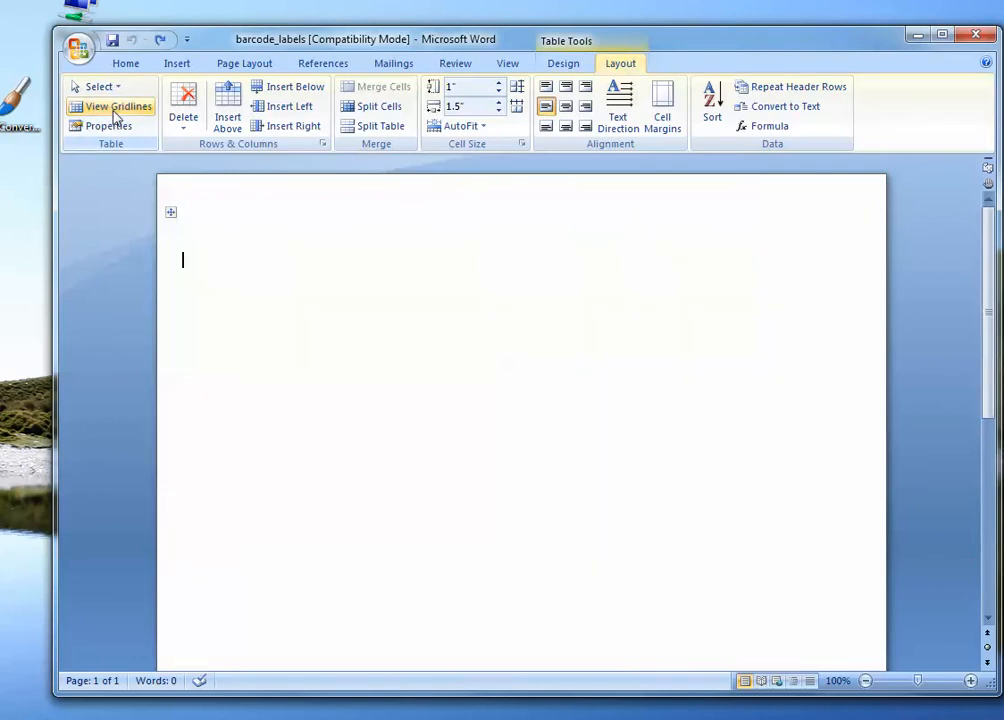
pyautogui.click(116, 108)
pyautogui.click(116, 108)
pyautogui.click(116, 108)
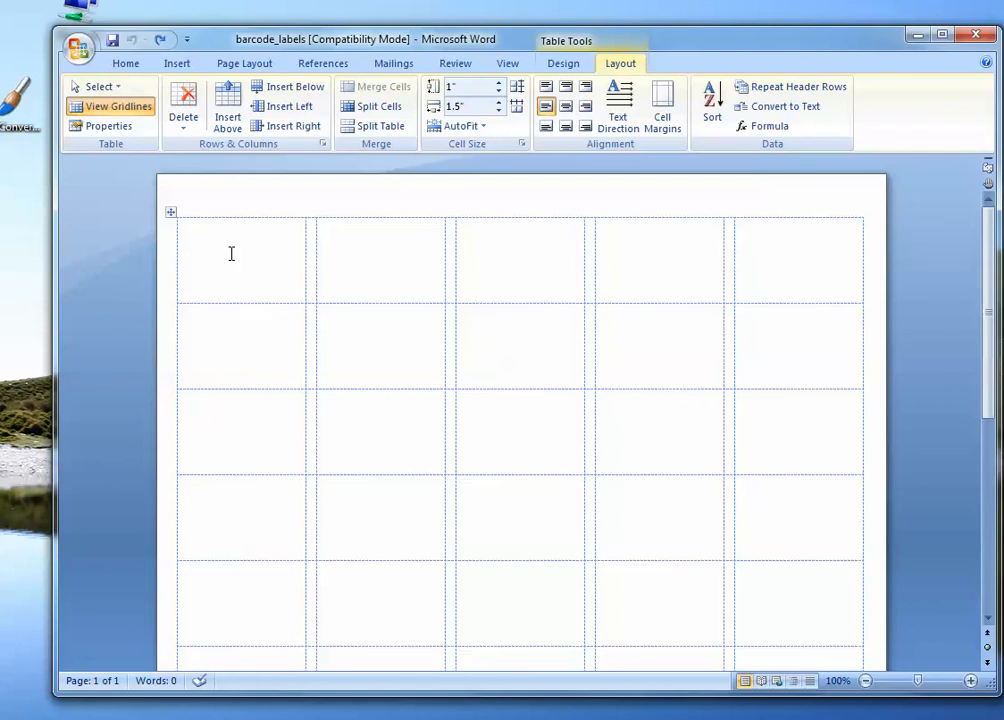
# Insert the sample upc barcode picture from sample_barcodes into the first label cell and shrink it to about 1.4" wide by 0.74" high
pyautogui.click(178, 64)
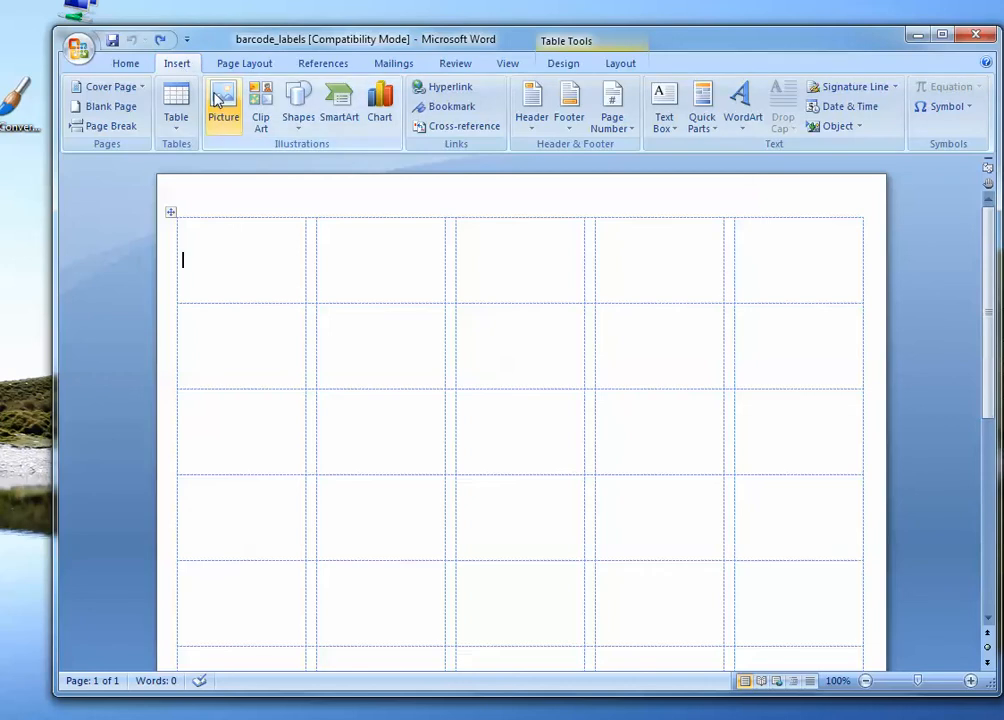
pyautogui.click(216, 99)
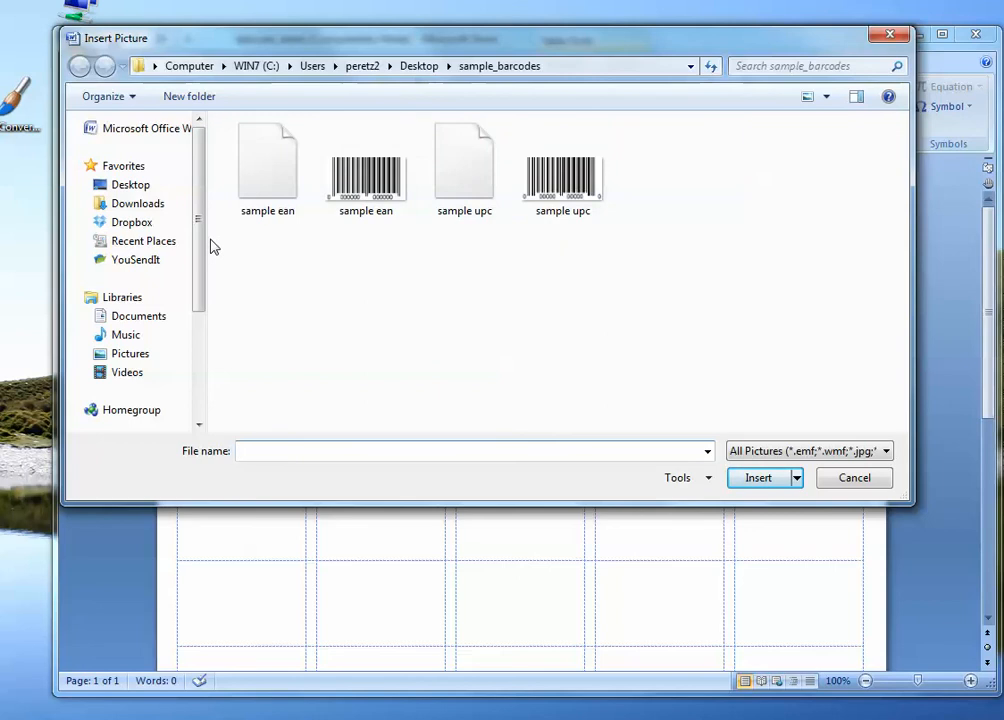
pyautogui.doubleClick(573, 190)
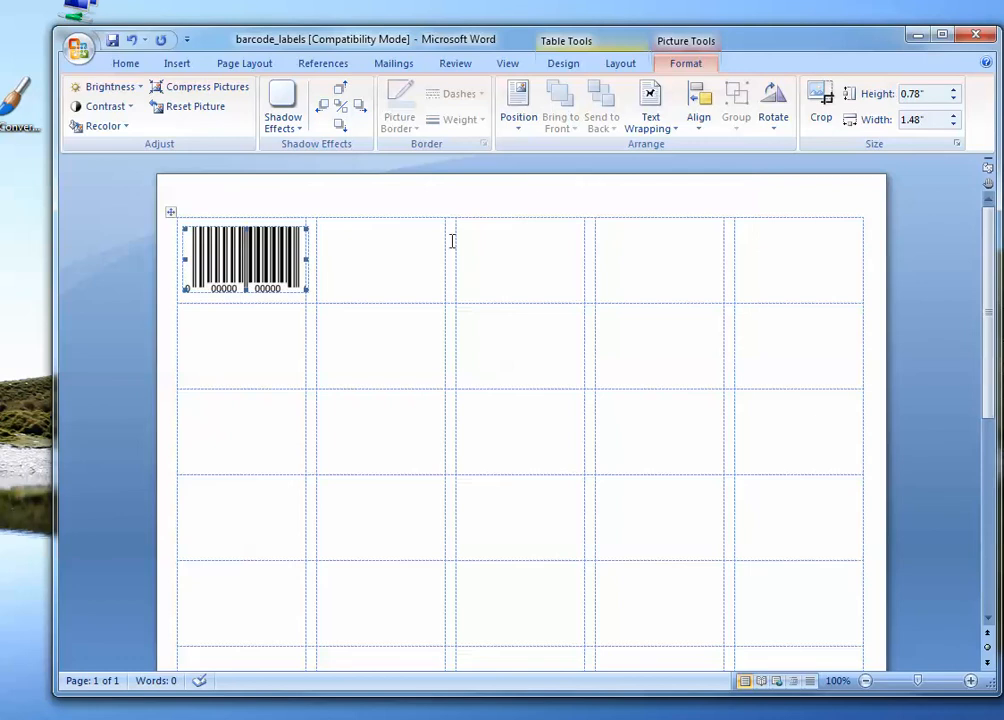
pyautogui.click(305, 289)
pyautogui.moveTo(305, 290); pyautogui.dragTo(298, 287)
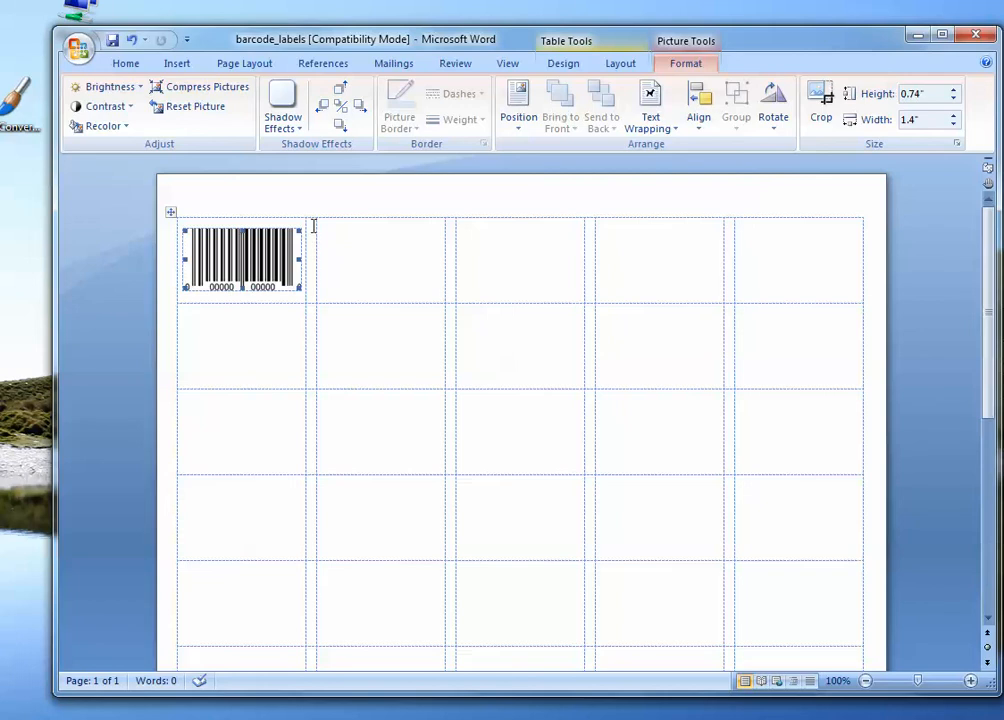
pyautogui.click(272, 331)
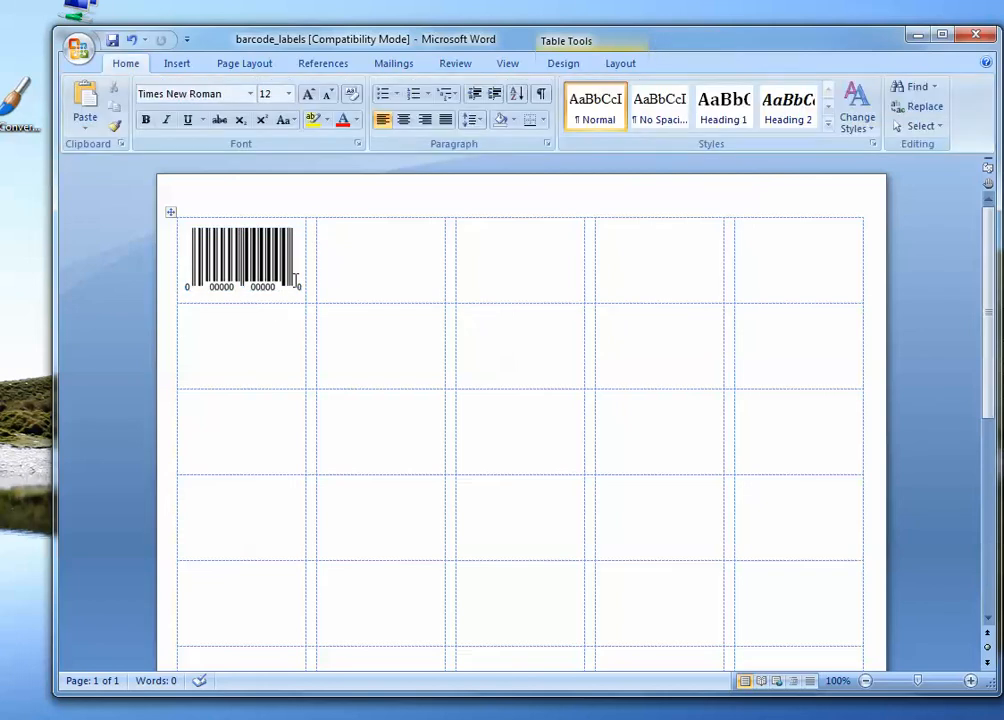
# Copy the resized barcode from the first label and paste it into the other four labels of the first row
pyautogui.click(264, 272)
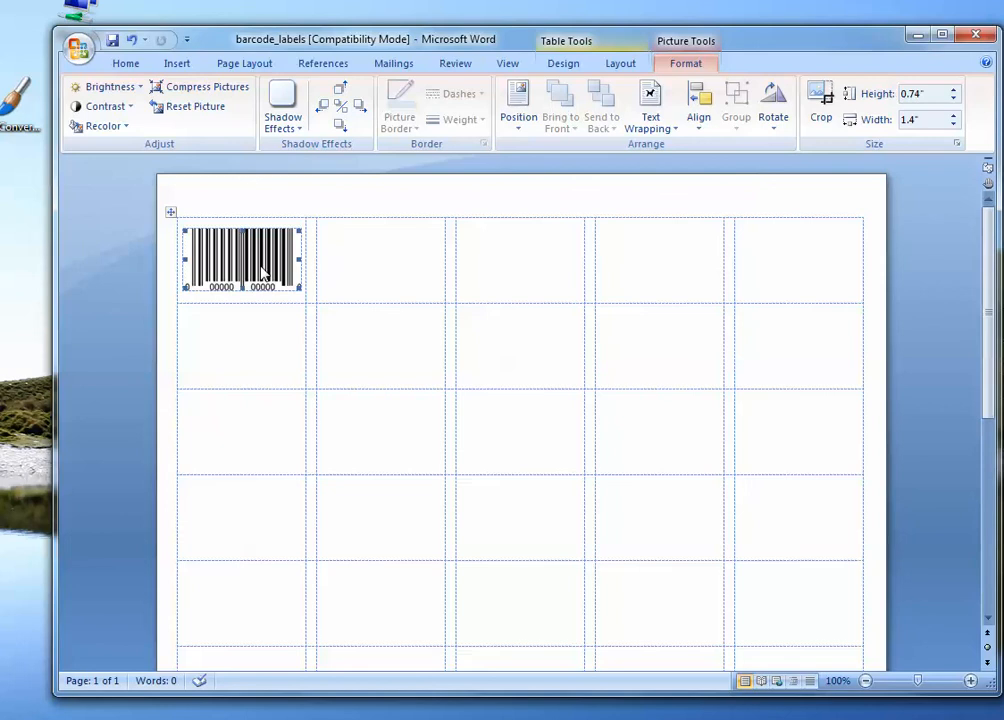
pyautogui.hotkey('ctrl', 'c')
pyautogui.click(350, 270)
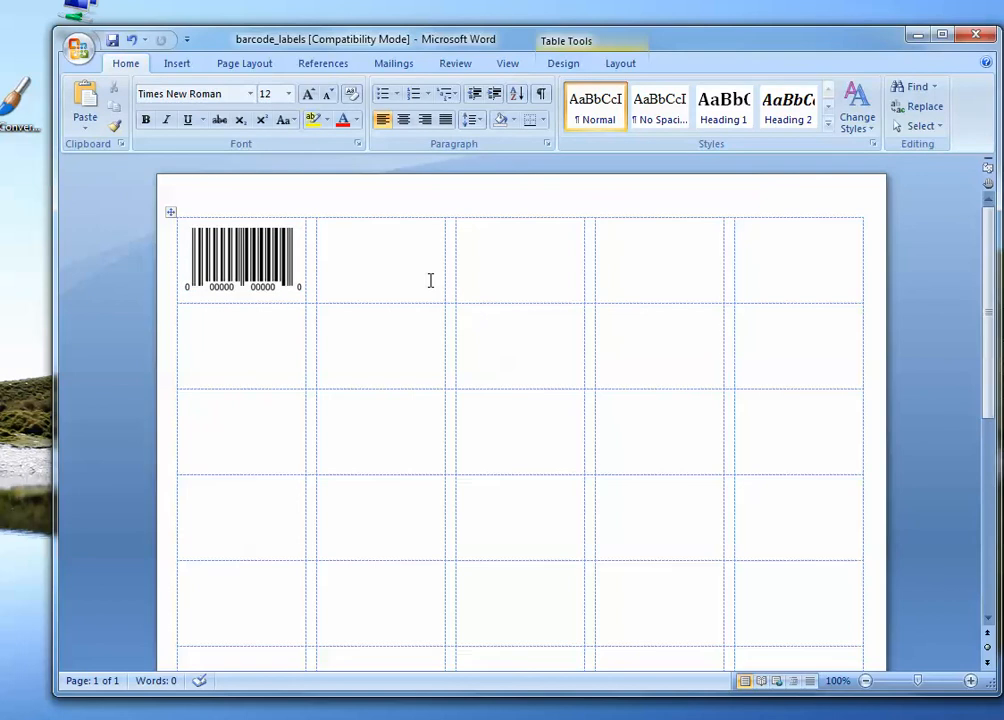
pyautogui.hotkey('ctrl', 'v')
pyautogui.click(507, 268)
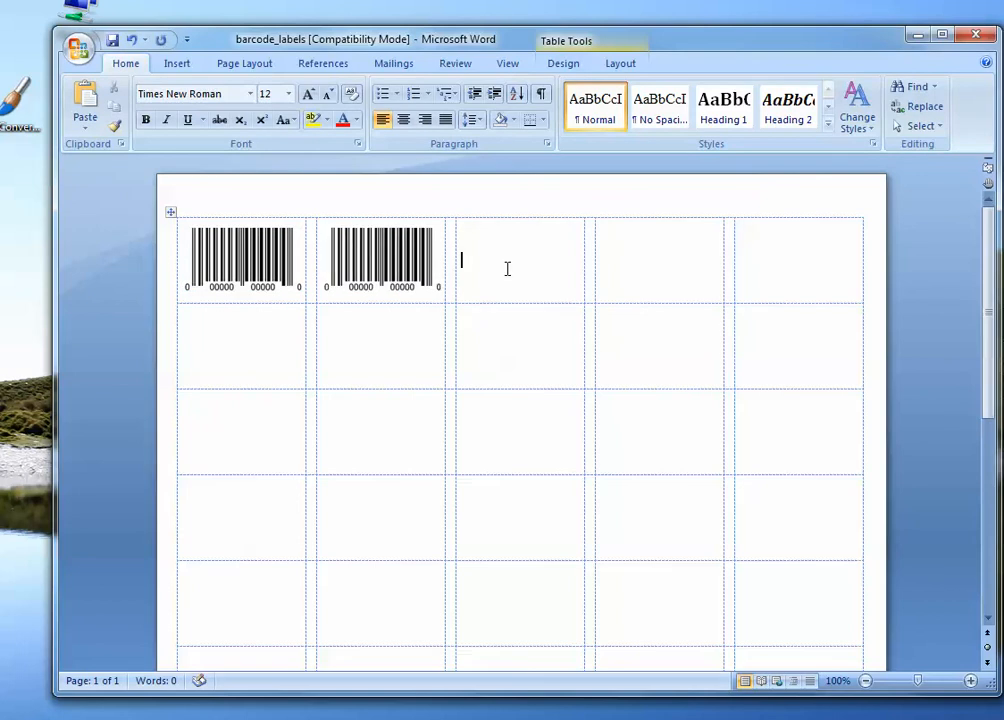
pyautogui.hotkey('ctrl', 'v')
pyautogui.click(657, 253)
pyautogui.hotkey('ctrl', 'v')
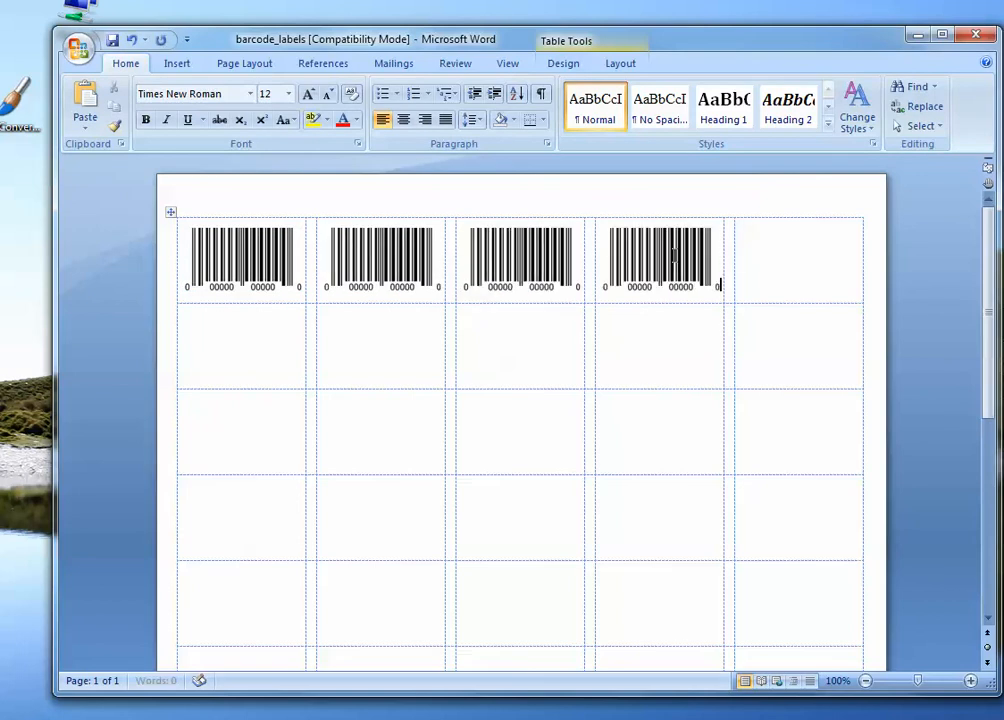
pyautogui.click(760, 256)
pyautogui.hotkey('ctrl', 'v')
# Paste the copied barcode into all five labels of the second row
pyautogui.click(218, 345)
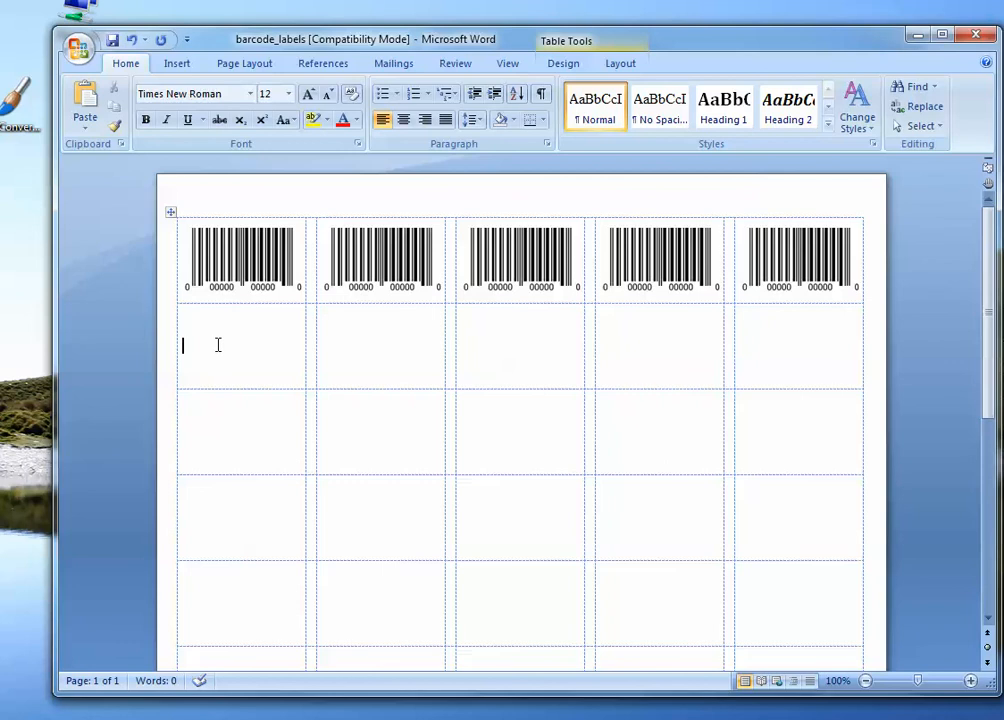
pyautogui.hotkey('ctrl', 'v')
pyautogui.click(363, 342)
pyautogui.hotkey('ctrl', 'v')
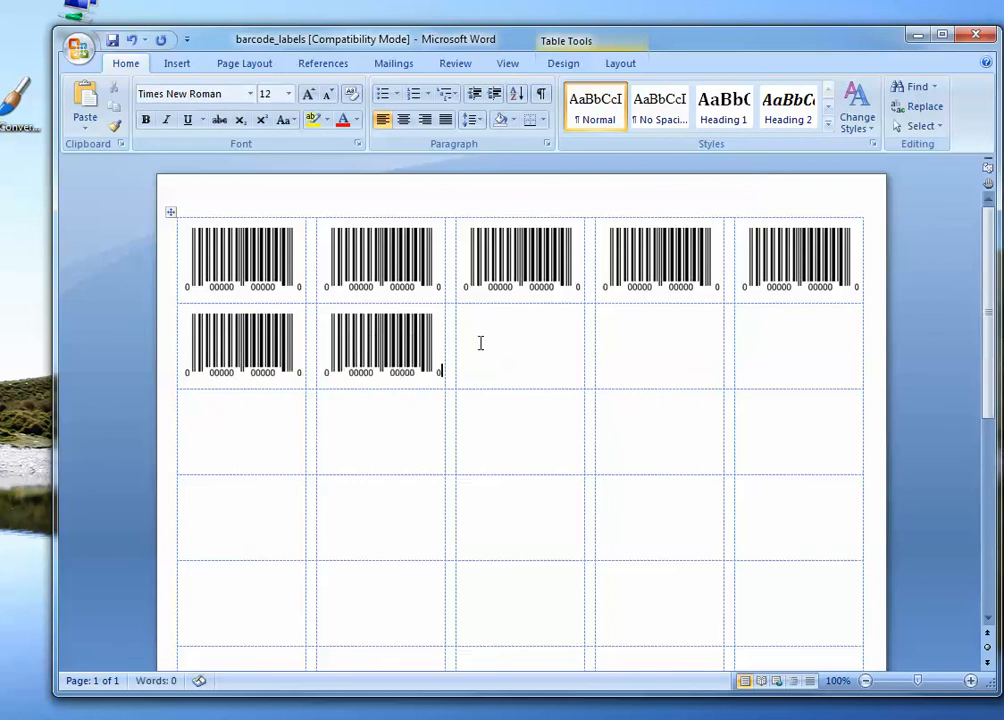
pyautogui.click(490, 342)
pyautogui.hotkey('ctrl', 'v')
pyautogui.click(638, 330)
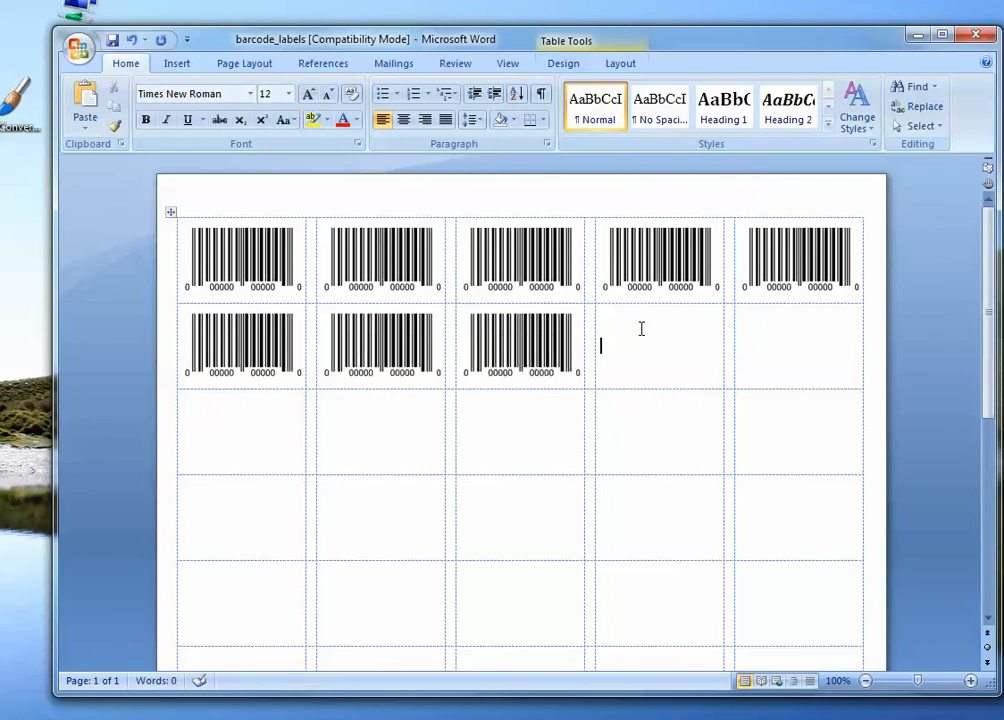
pyautogui.hotkey('ctrl', 'v')
pyautogui.click(820, 345)
pyautogui.hotkey('ctrl', 'v')
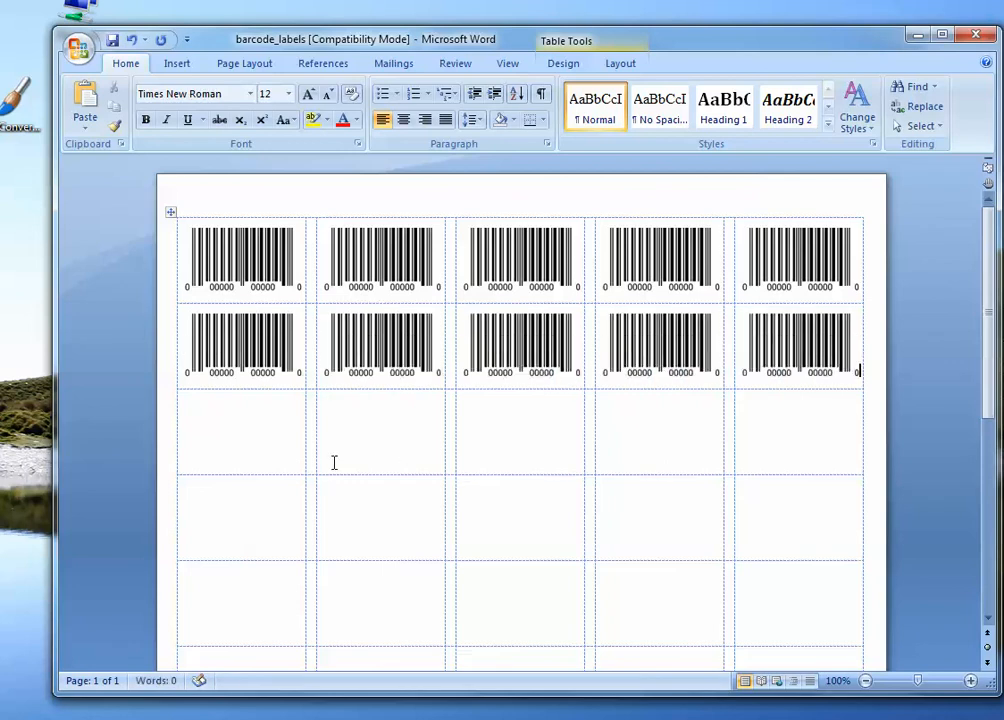
# Paste the copied barcode into the first two labels of the third row
pyautogui.click(242, 441)
pyautogui.hotkey('ctrl', 'v')
pyautogui.click(372, 425)
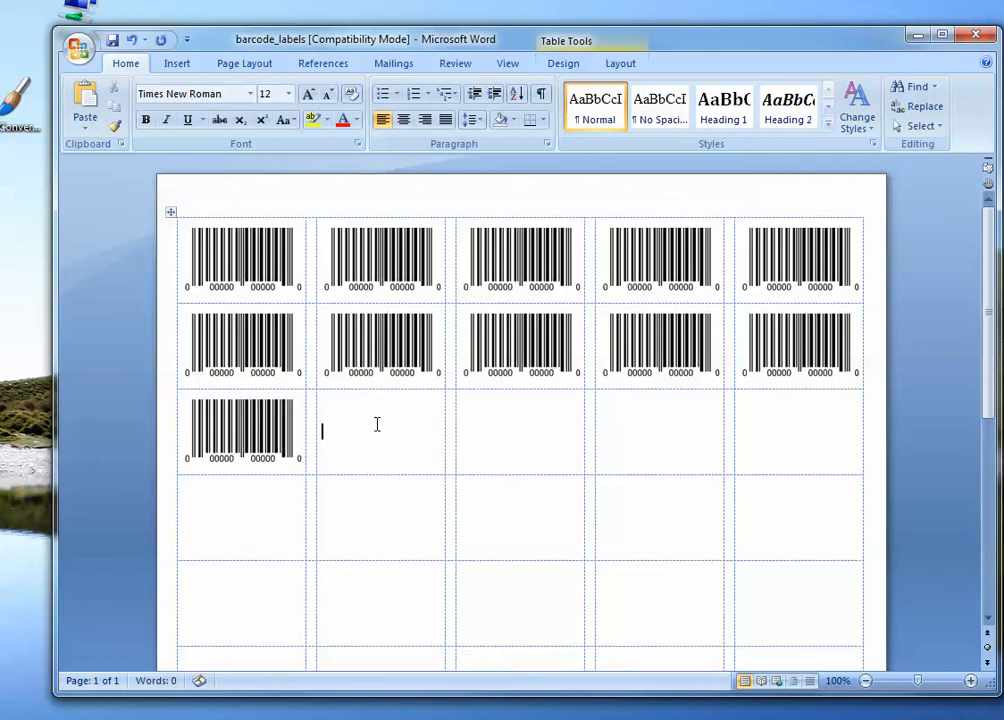
pyautogui.hotkey('ctrl', 'v')
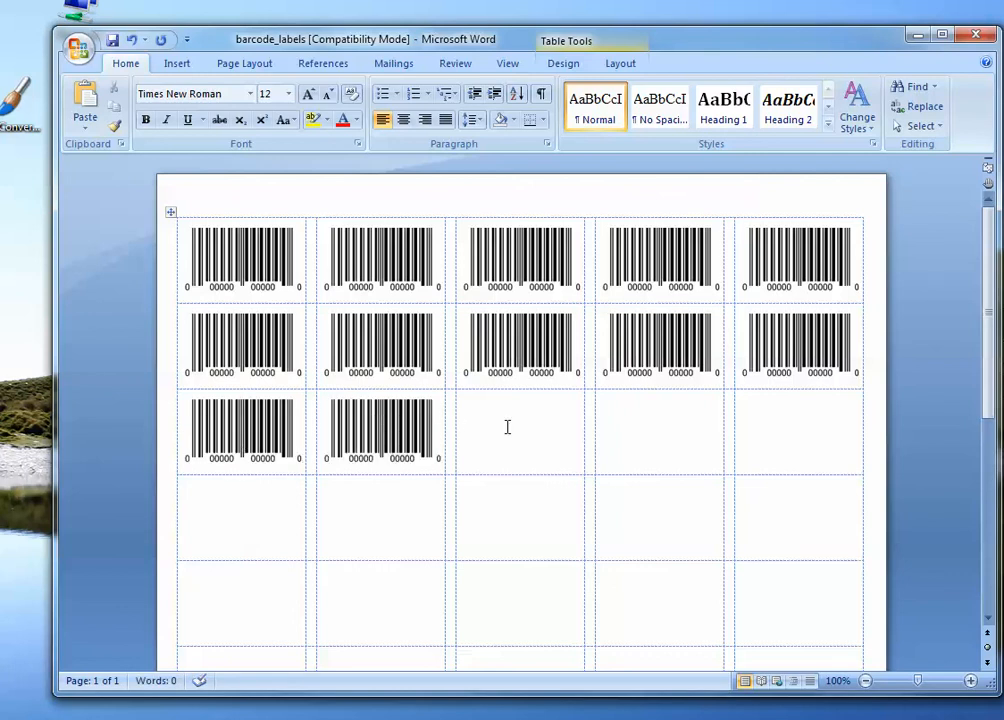